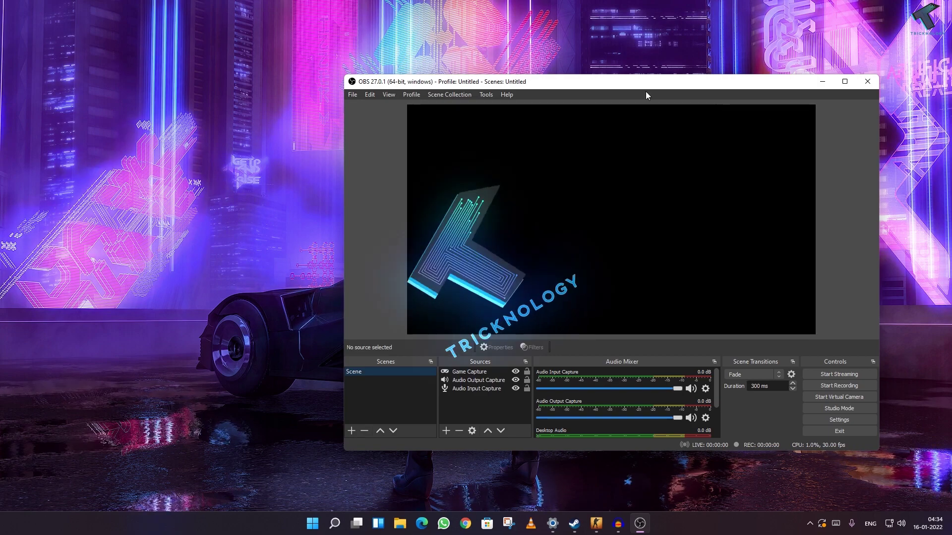
Review the Game Capture source's properties, keeping Counter-Strike as the captured window
drag(647, 86, 622, 88)
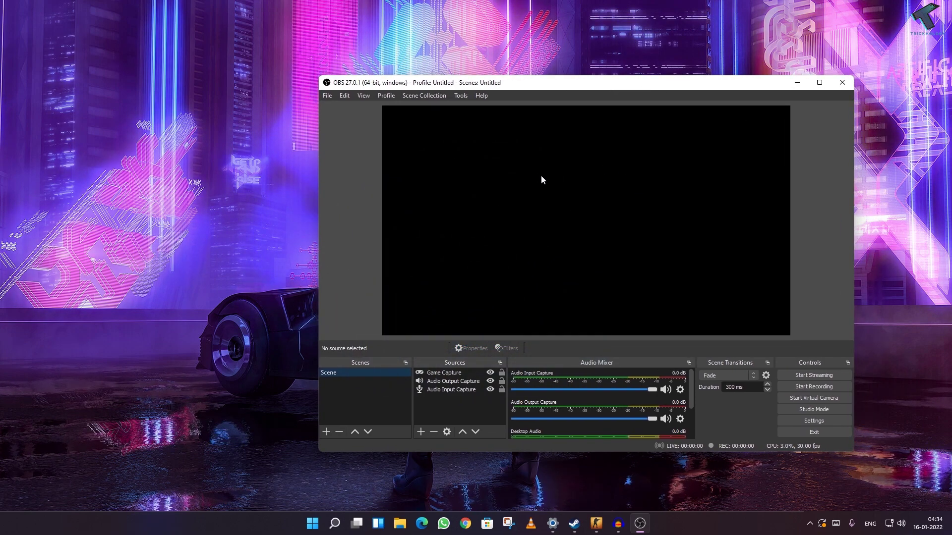
click(453, 373)
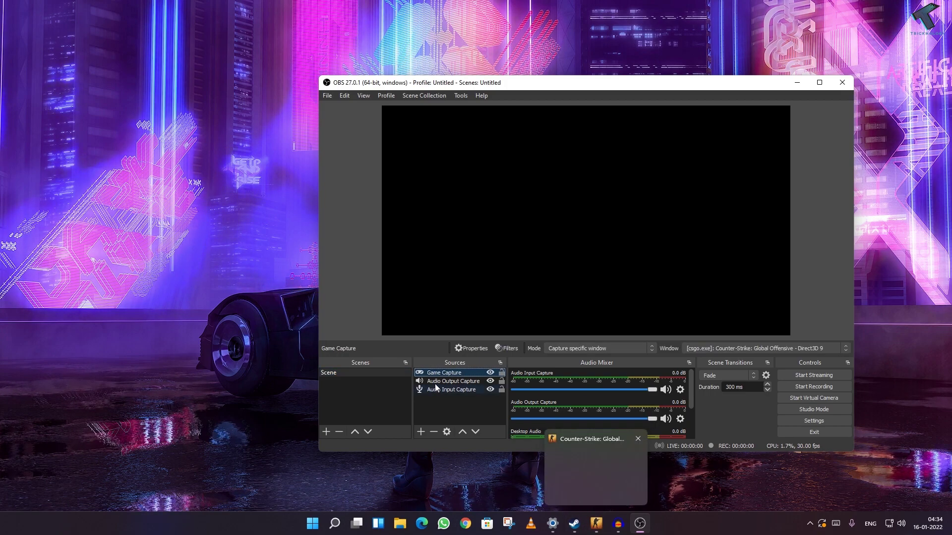
click(470, 348)
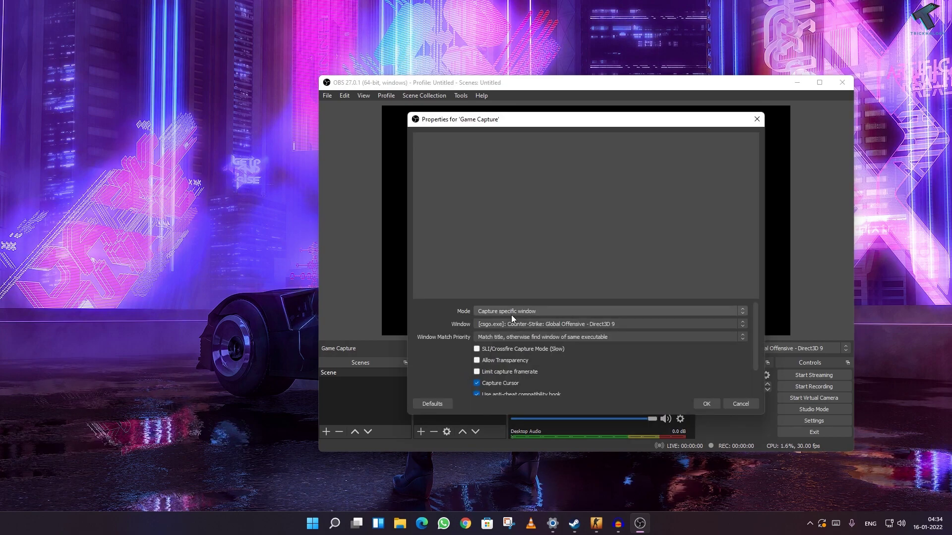
click(526, 324)
click(525, 323)
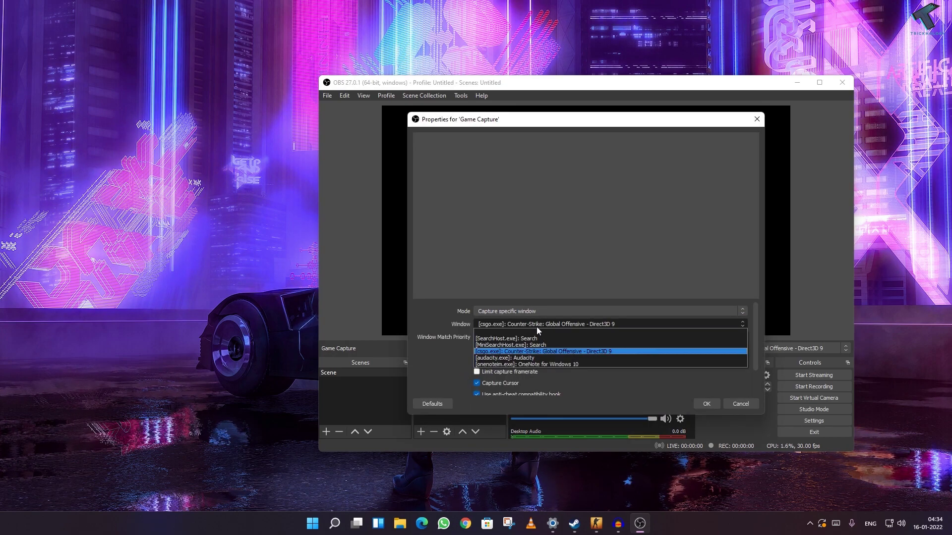
click(556, 352)
click(703, 404)
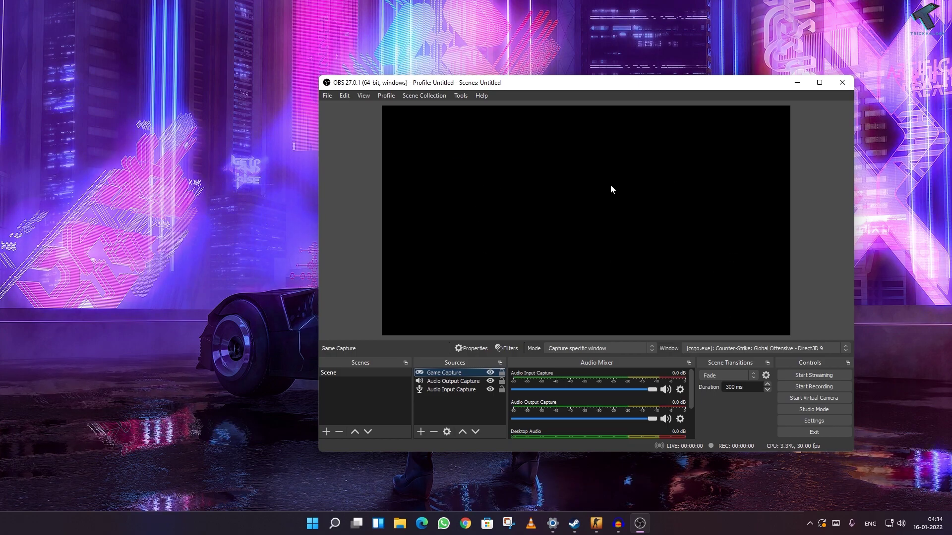
Remove the Game Capture source from Sources, confirm with Yes, and minimise OBS
right_click(443, 373)
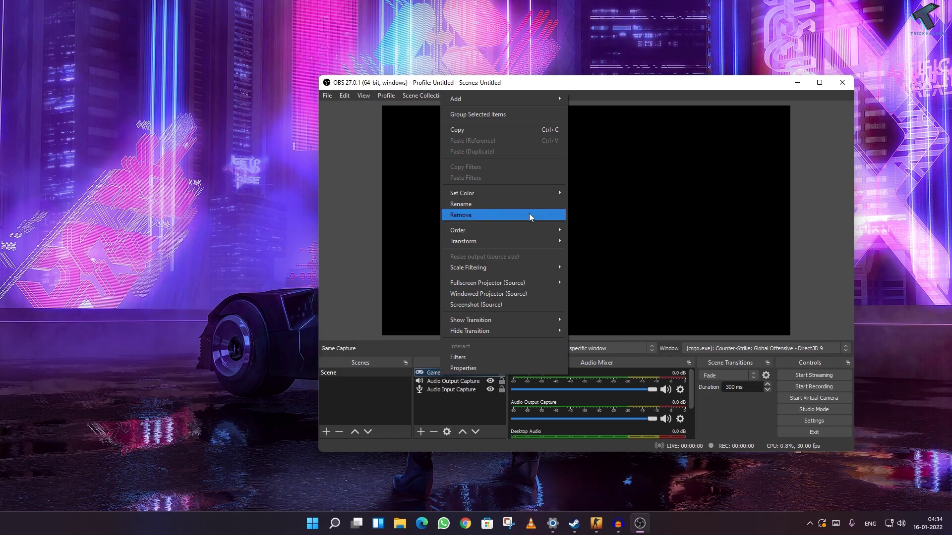
click(428, 376)
right_click(445, 374)
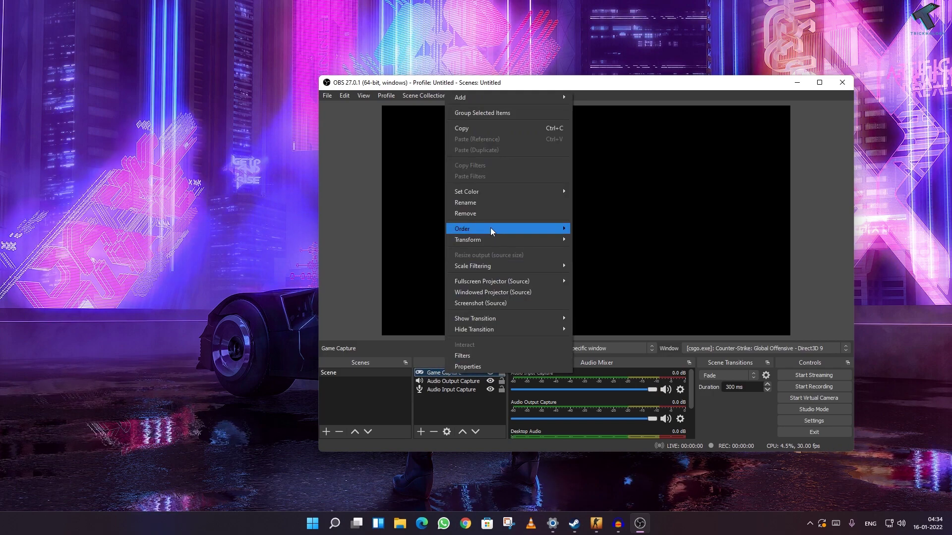
click(495, 213)
click(626, 285)
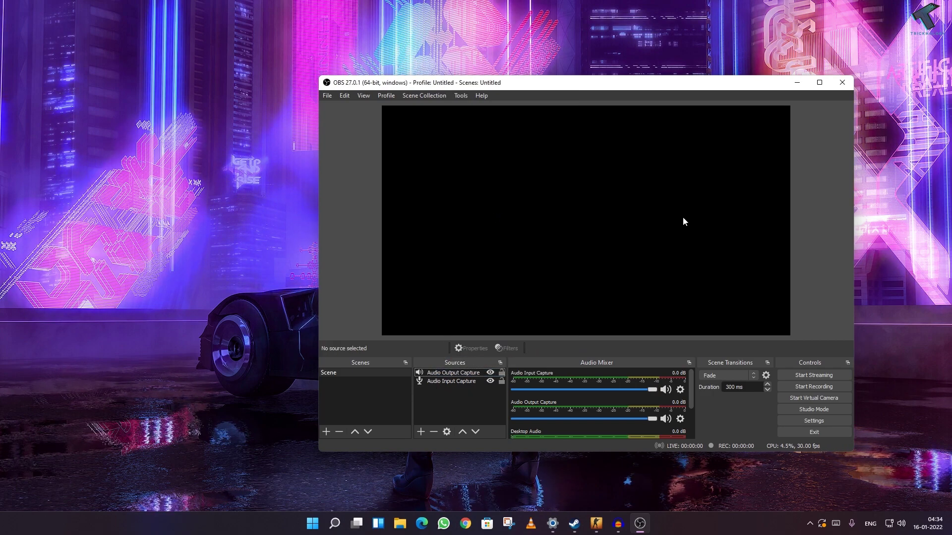
click(804, 83)
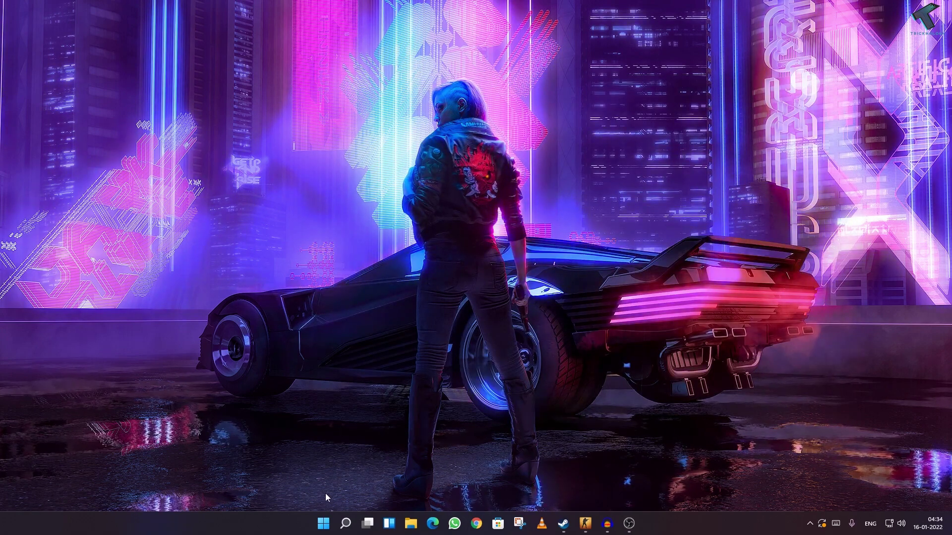
Open Windows Settings from the Start menu and go to System > Display > Graphics
right_click(330, 517)
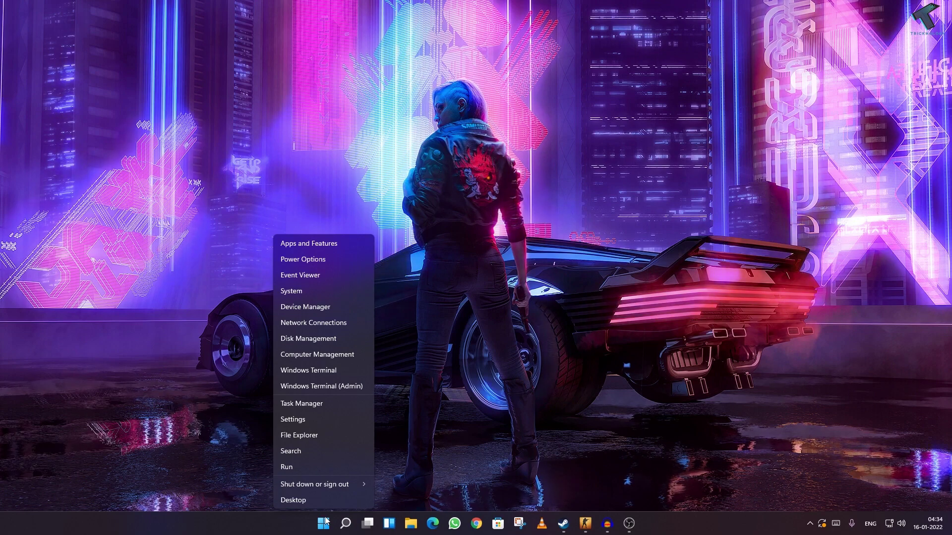
click(313, 419)
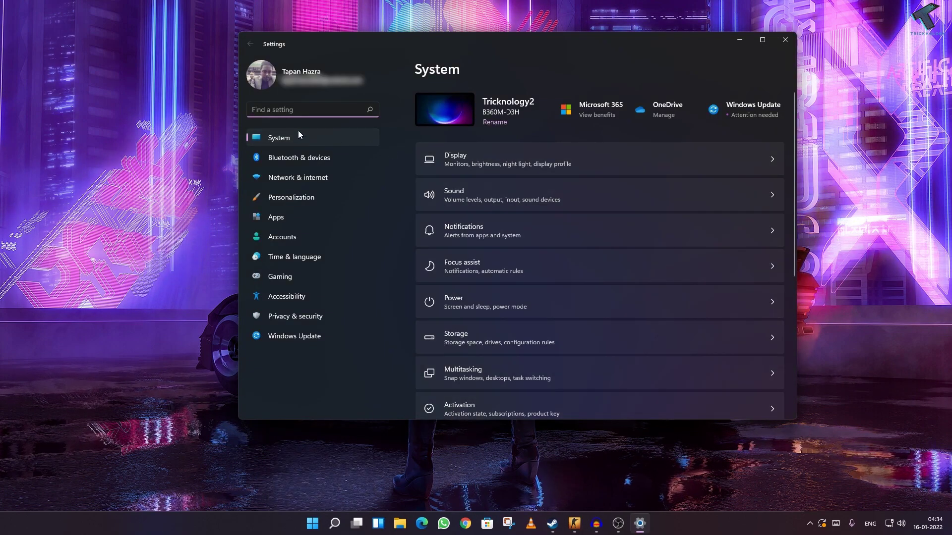
click(298, 135)
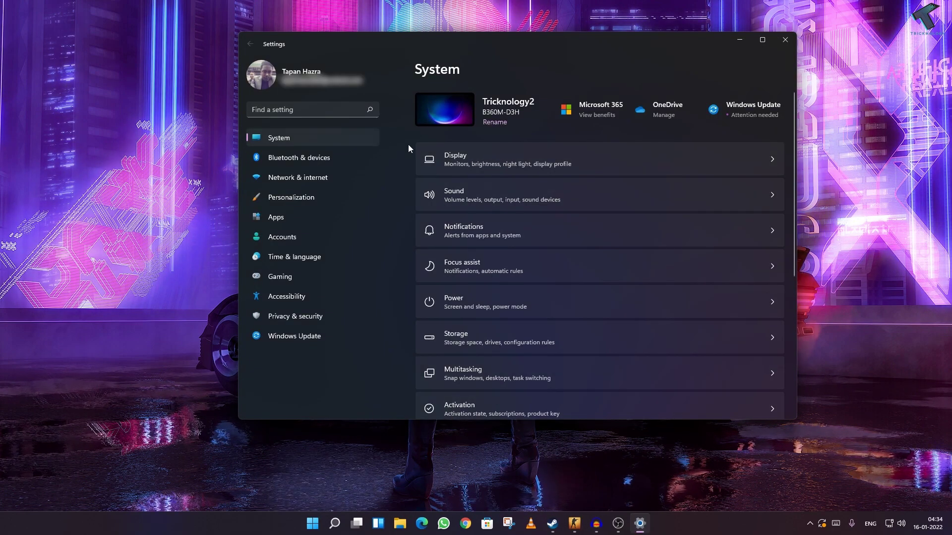
click(498, 167)
scroll(498, 178, down, 1)
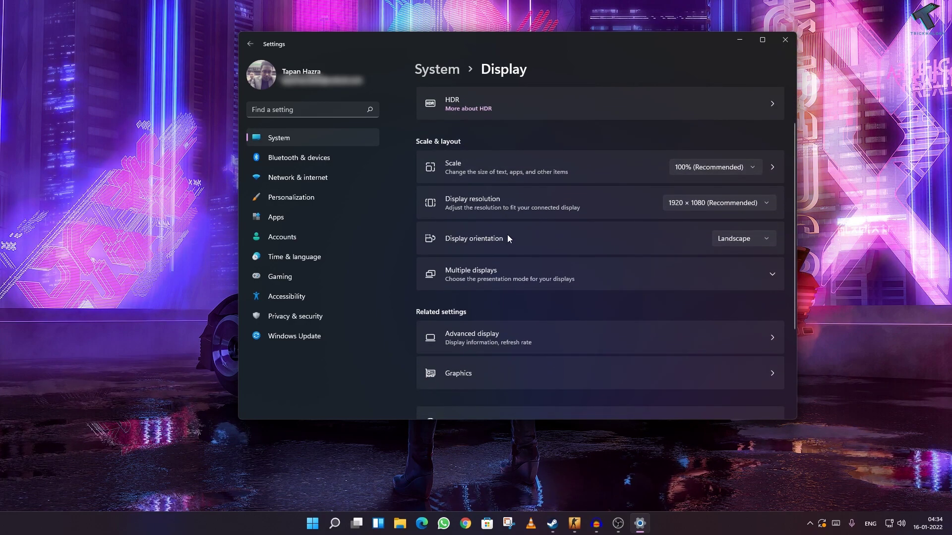
scroll(508, 234, down, 1)
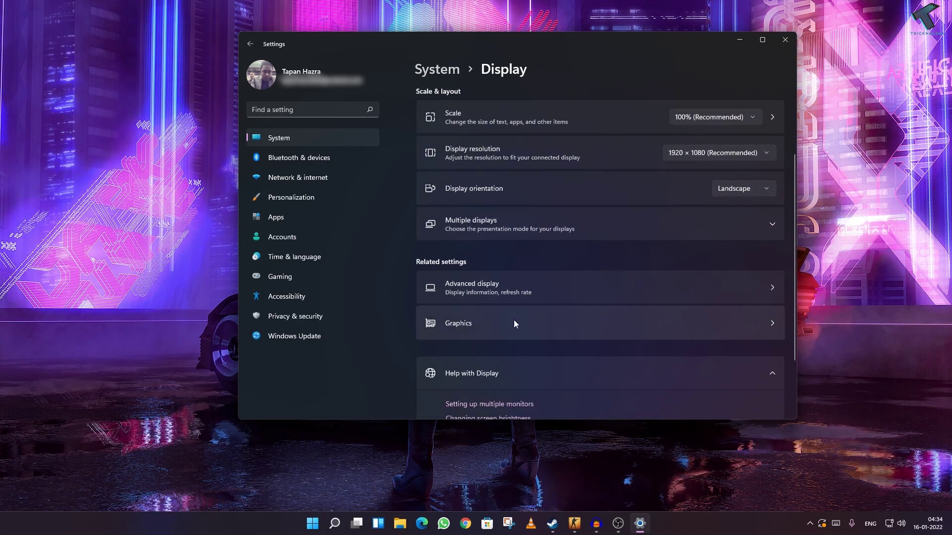
click(478, 327)
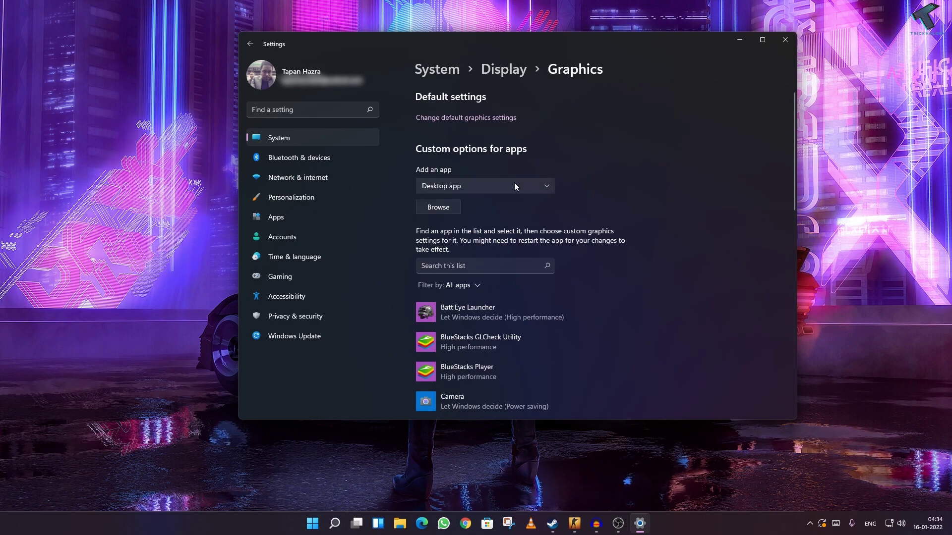
Browse for an app to add and navigate to C:\Program Files\obs-studio
click(441, 212)
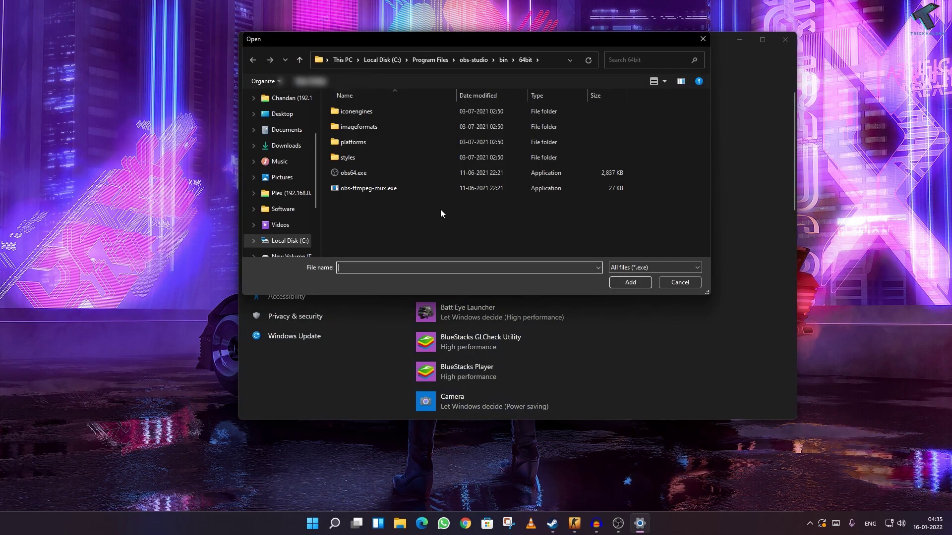
click(376, 59)
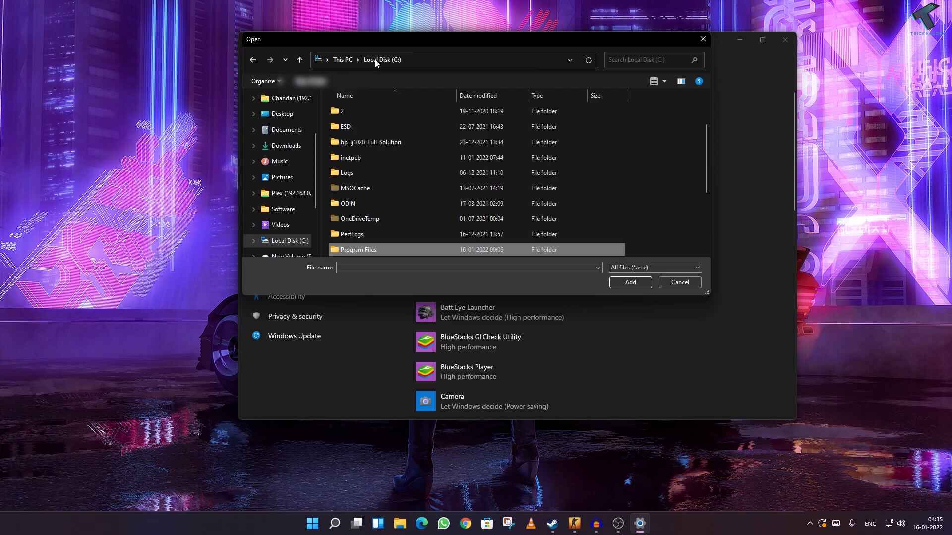
click(337, 61)
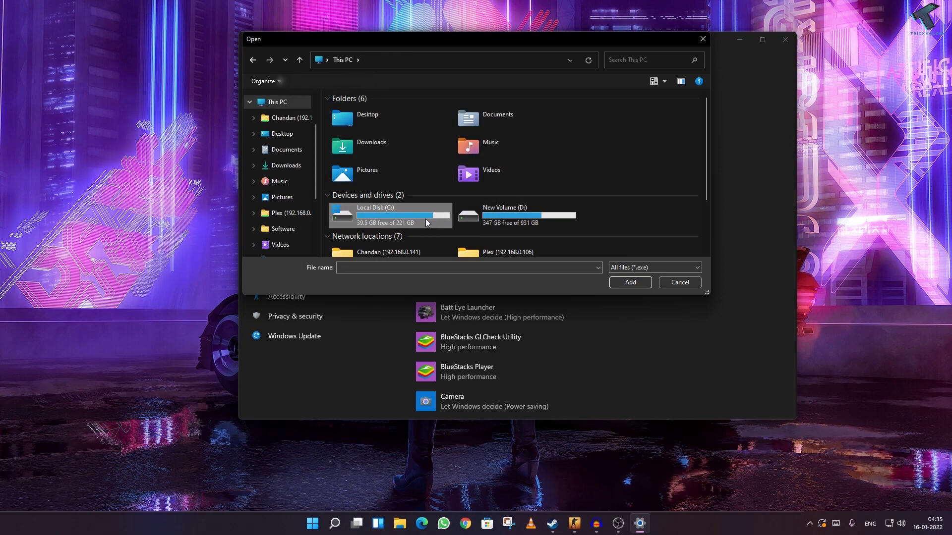
double_click(417, 217)
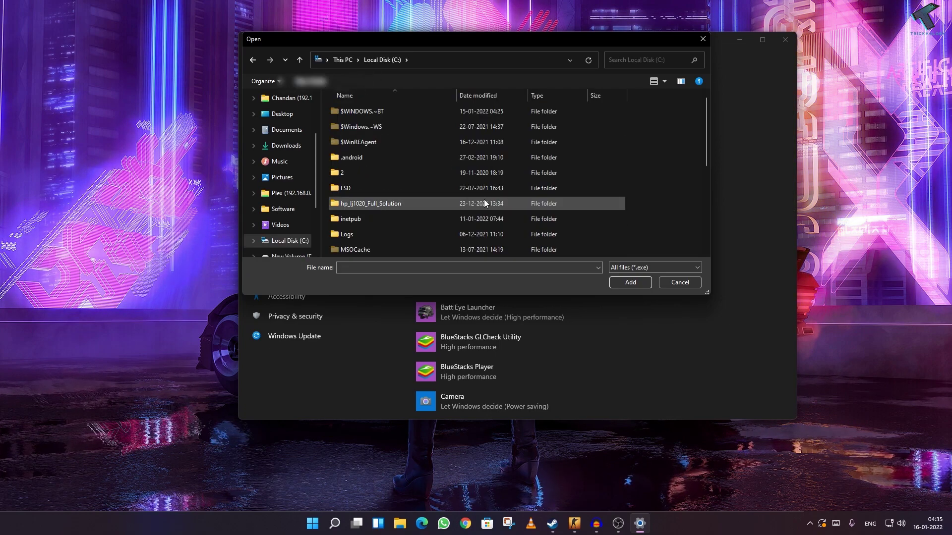
scroll(449, 194, down, 1)
scroll(448, 194, down, 2)
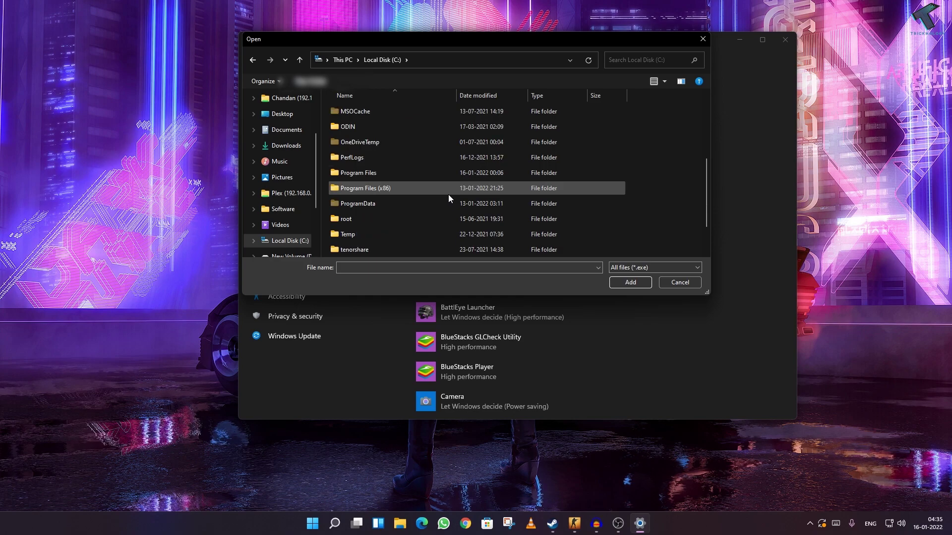
double_click(410, 175)
scroll(426, 218, down, 3)
scroll(426, 218, down, 1)
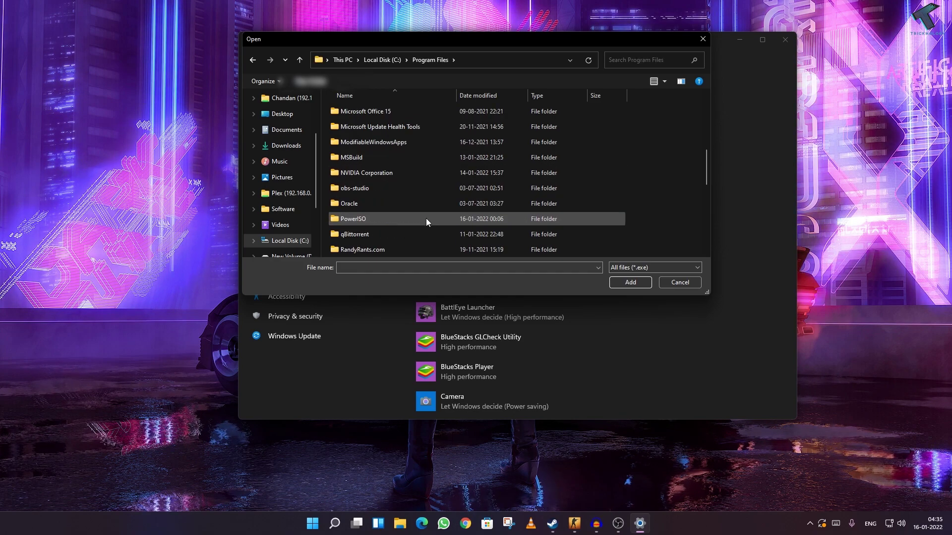
click(428, 191)
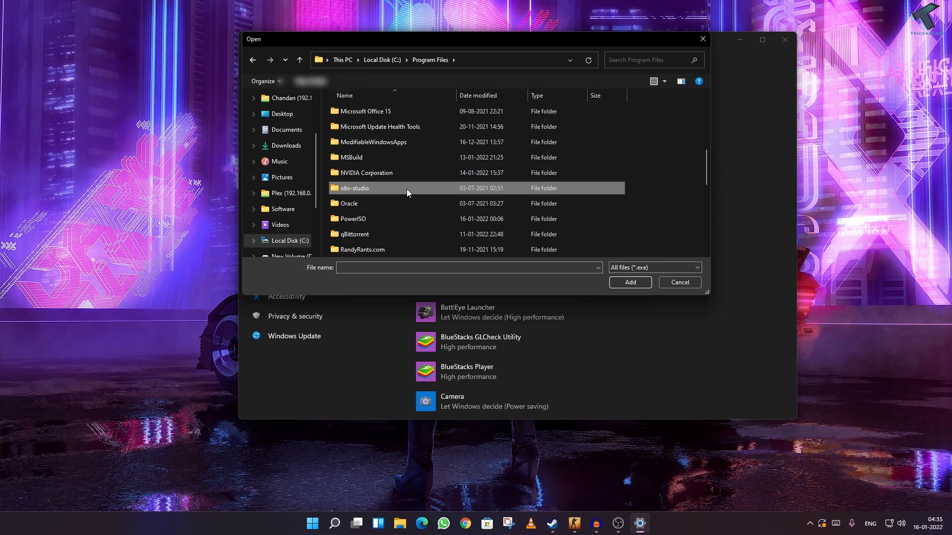
double_click(406, 188)
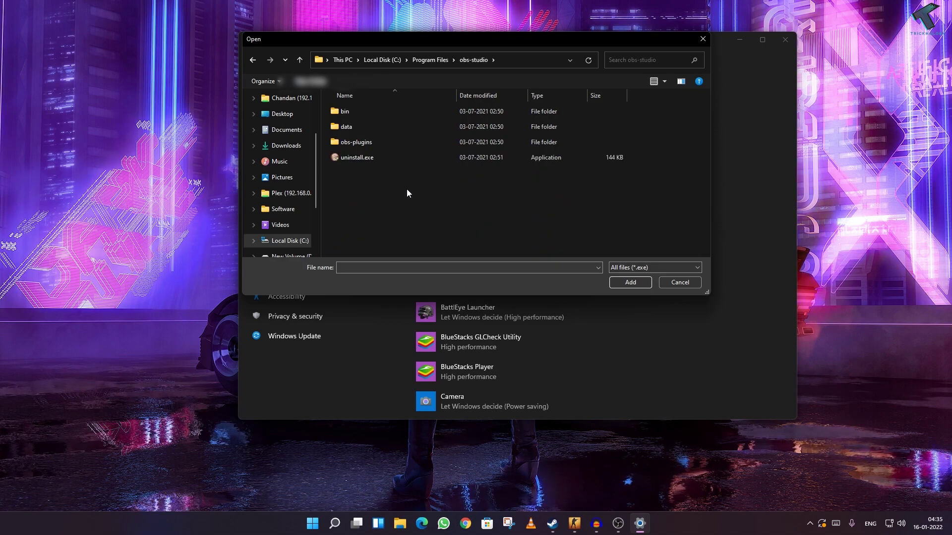
Select obs64.exe in bin\64bit and add it to the graphics app list
click(396, 114)
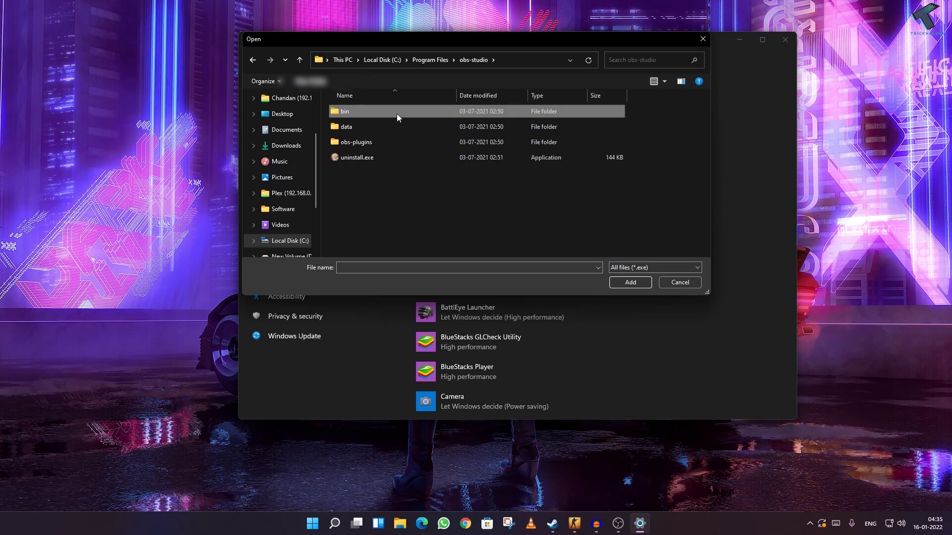
double_click(397, 114)
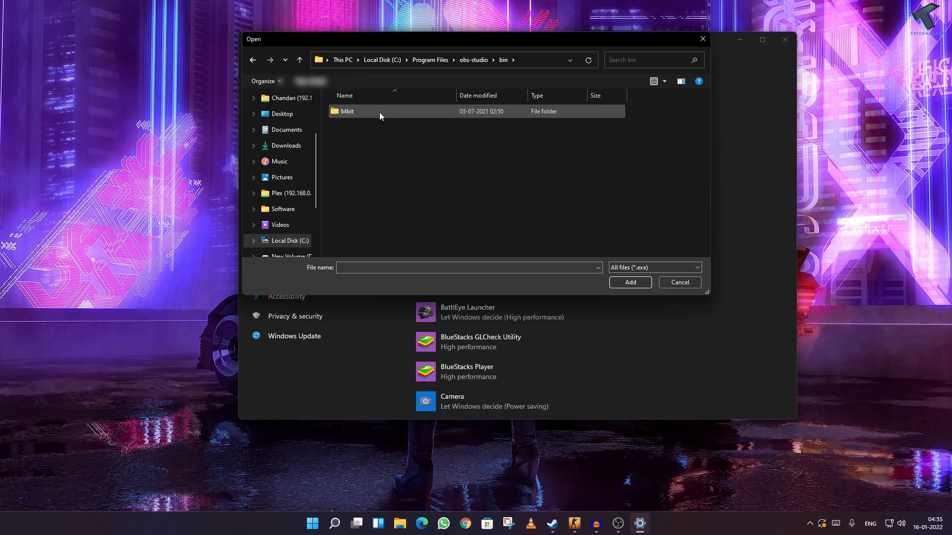
double_click(380, 113)
click(370, 173)
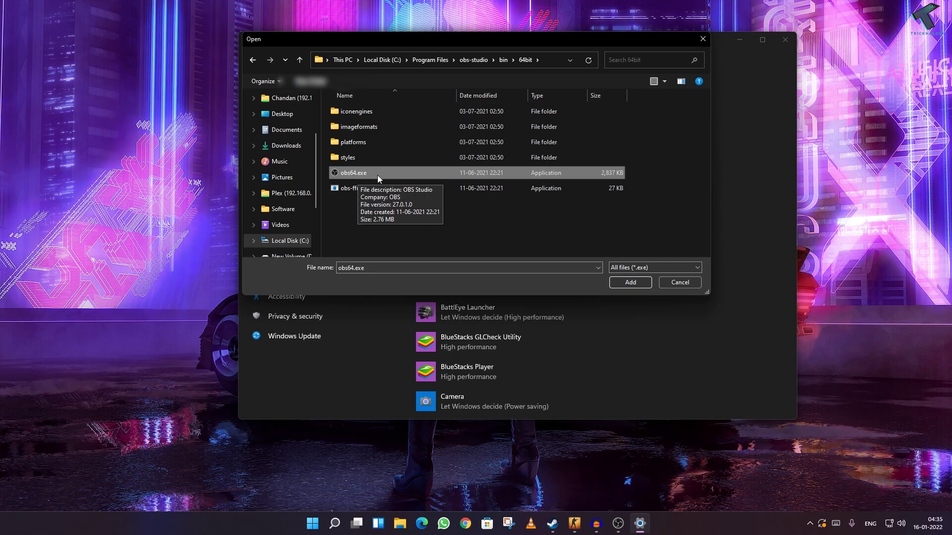
click(378, 175)
click(421, 174)
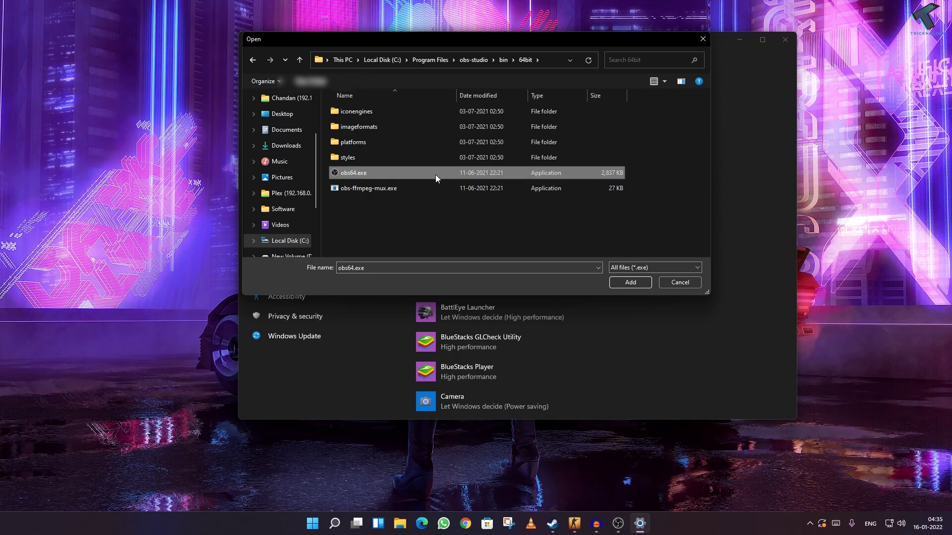
click(634, 287)
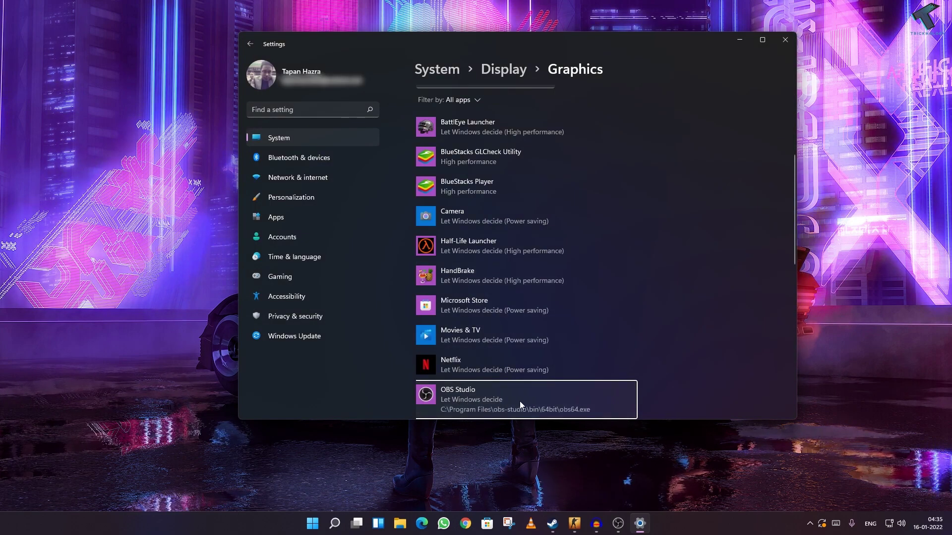
Set OBS Studio's graphics preference to Let Windows decide, save it, and close Settings
click(561, 397)
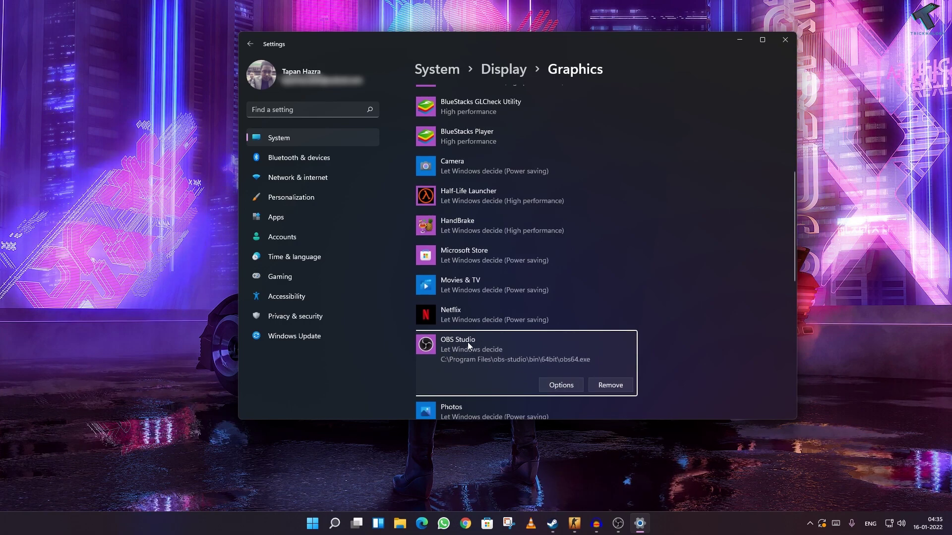
click(561, 386)
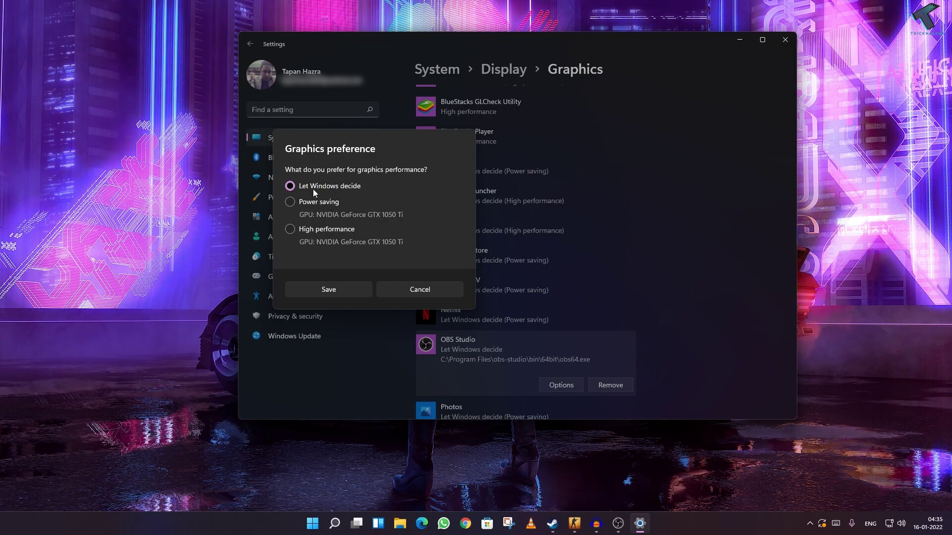
click(299, 203)
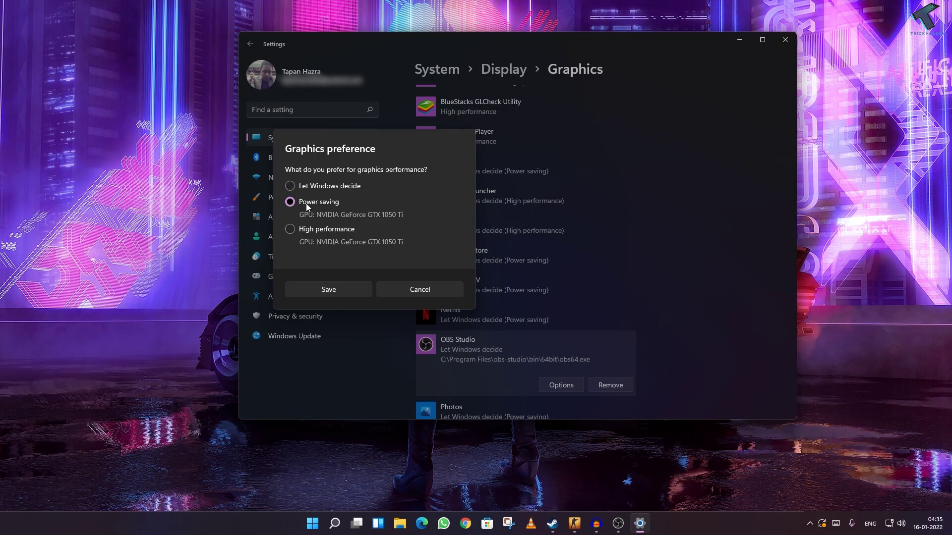
click(309, 230)
click(322, 203)
click(331, 186)
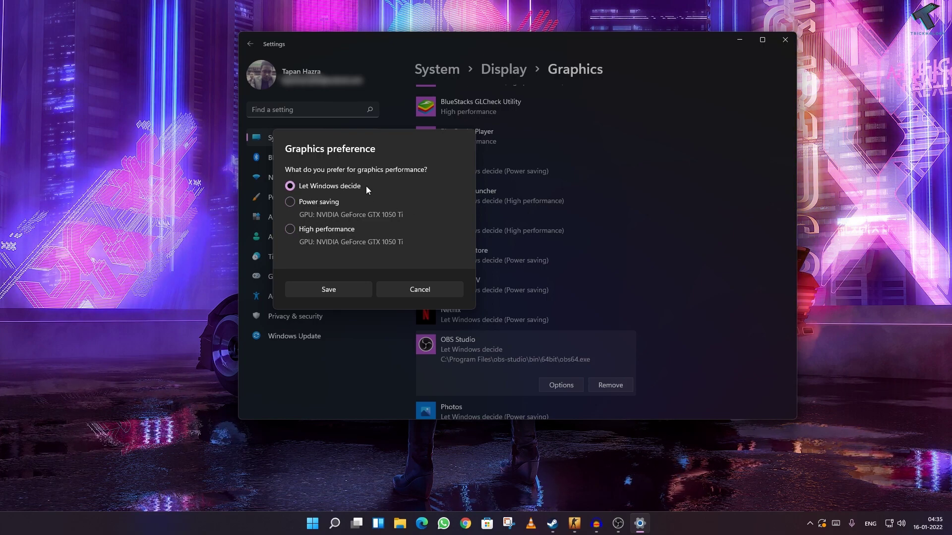
click(345, 292)
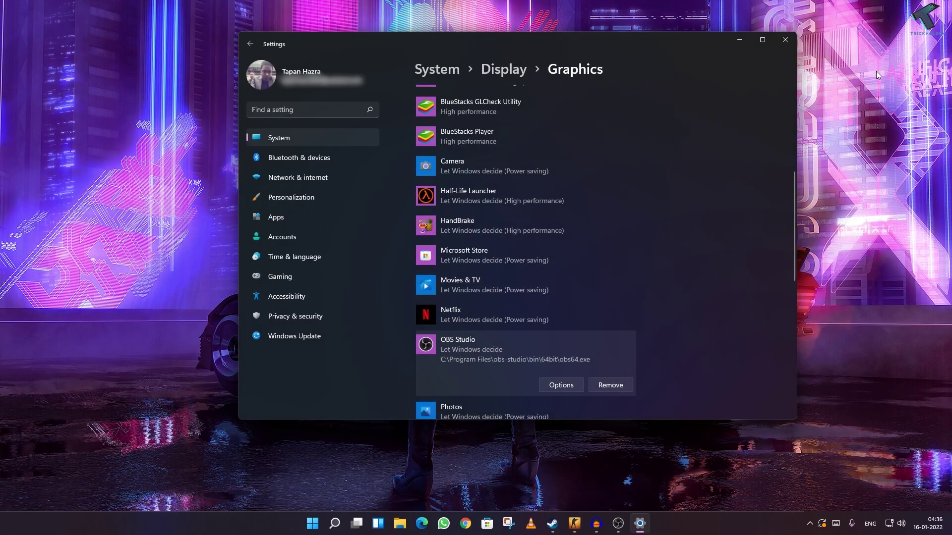
click(785, 39)
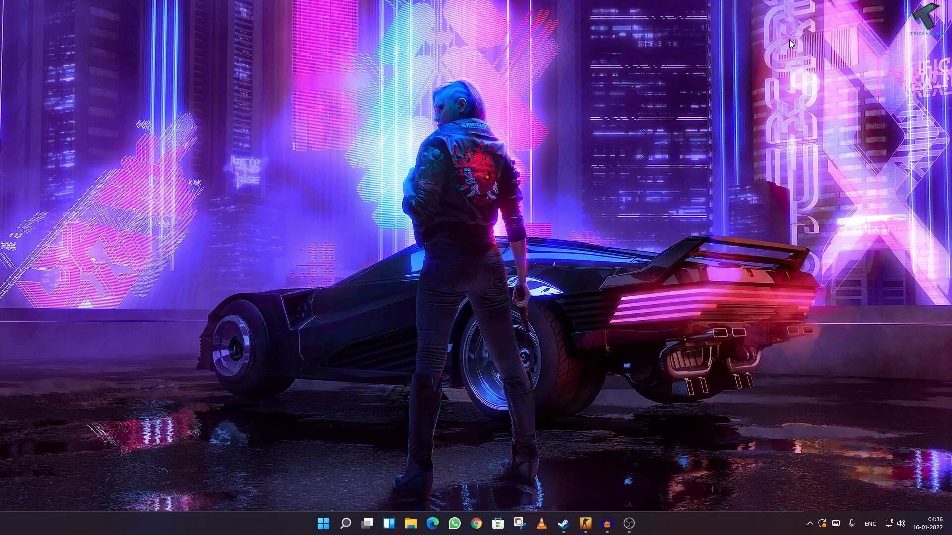
Close all OBS Studio windows from its taskbar icon and open Windows search
right_click(629, 524)
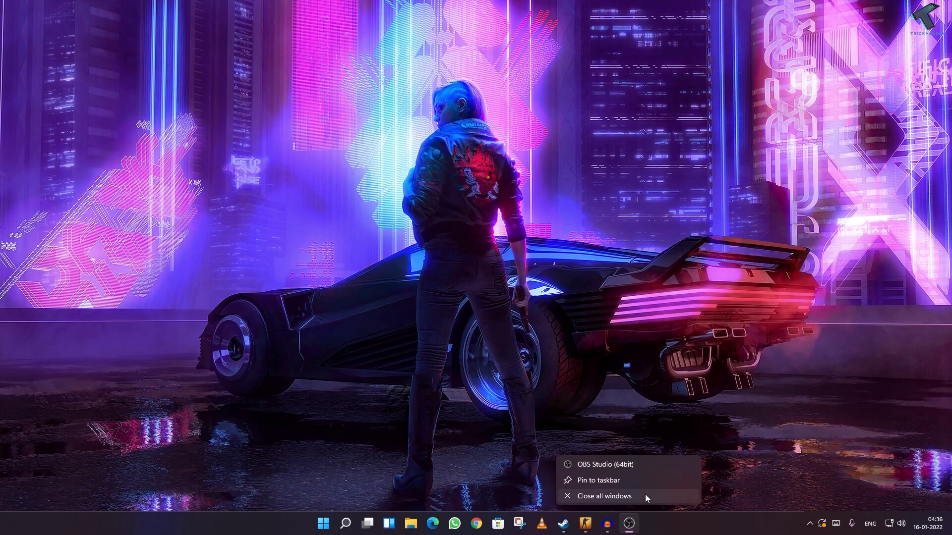
click(647, 499)
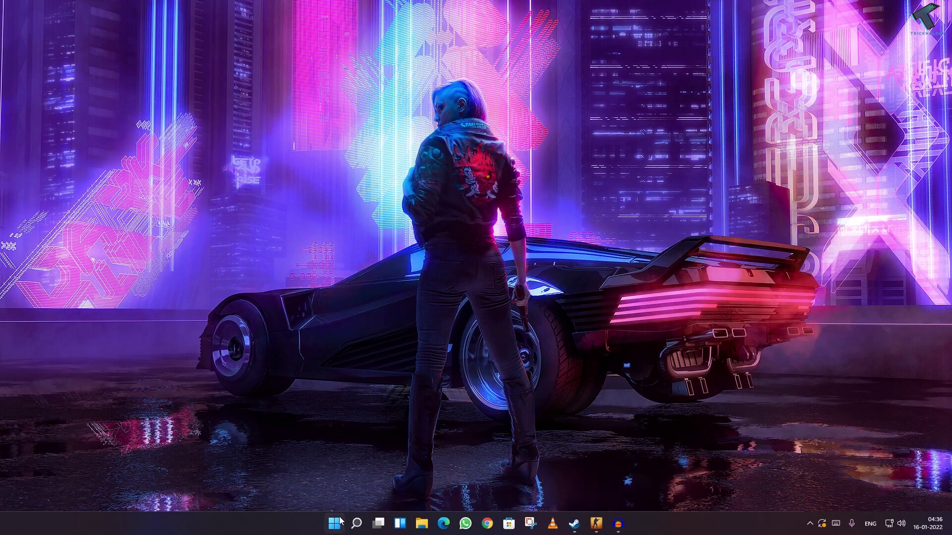
click(358, 524)
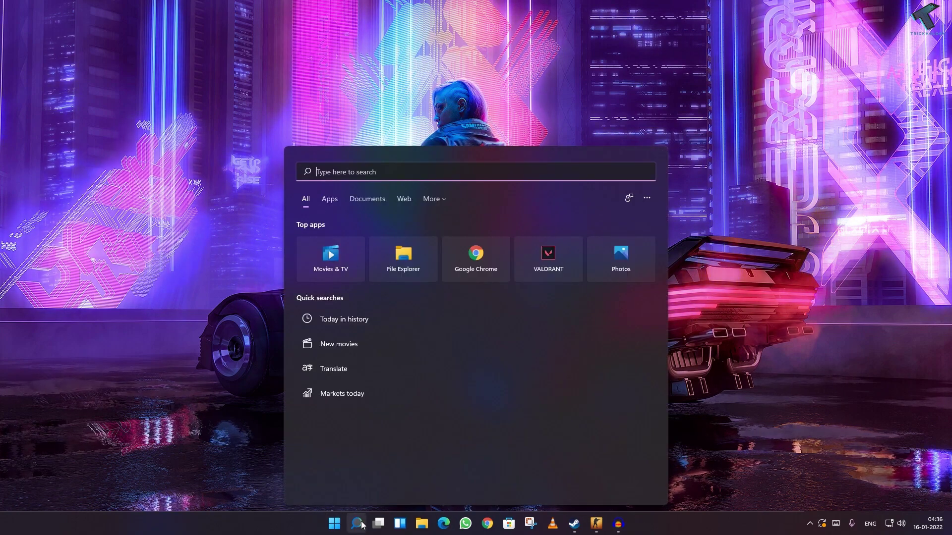
text(obs)
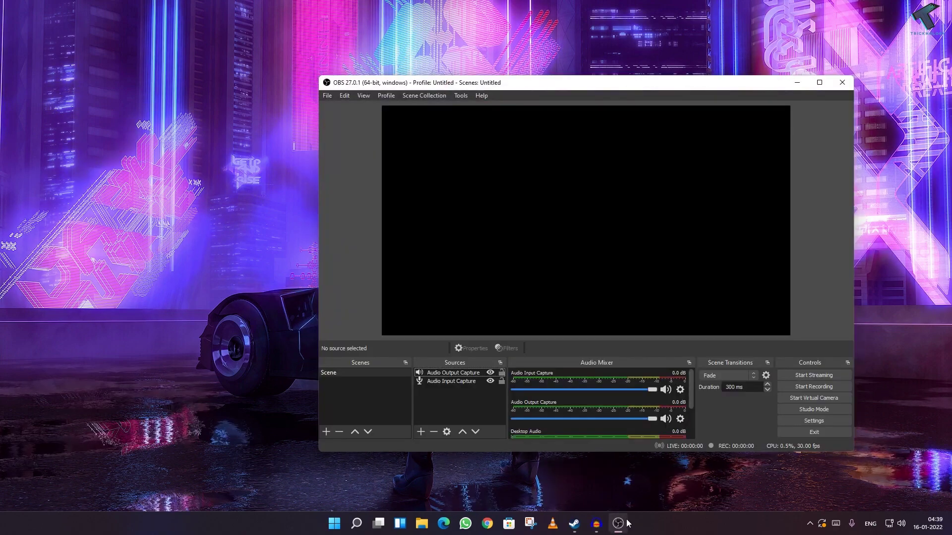
Add a new Game Capture source with Mode set to Capture specific window
click(422, 431)
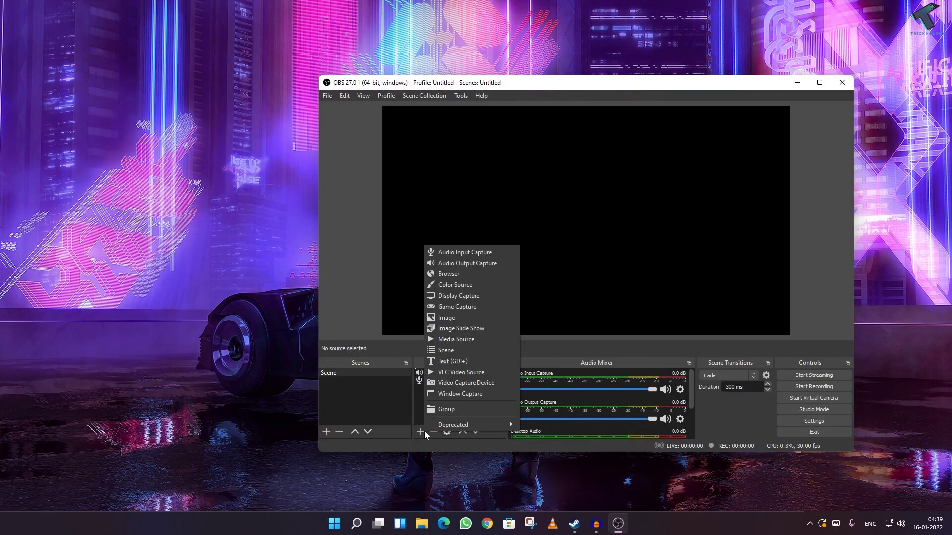
click(470, 304)
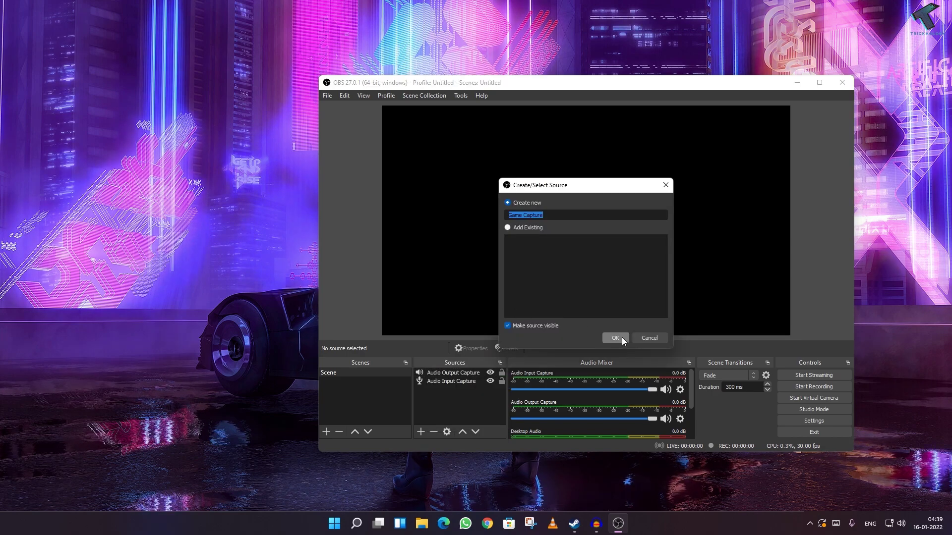
click(622, 337)
click(559, 325)
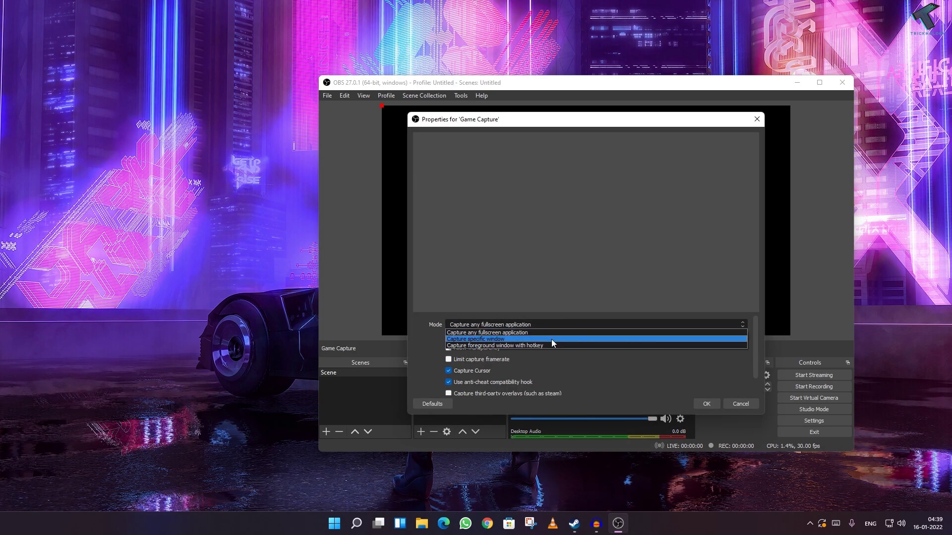
click(552, 340)
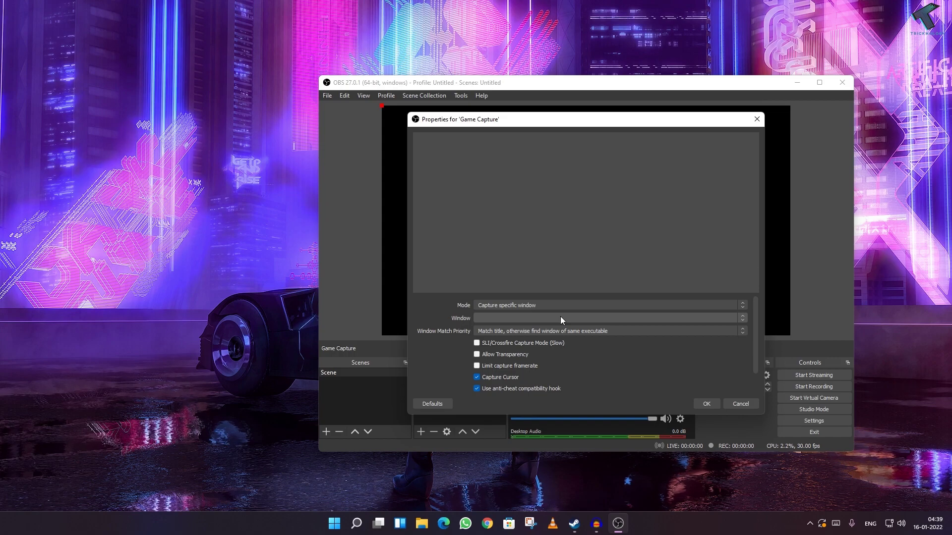
Launch Counter-Strike: Global Offensive from Steam, then hide Steam
click(583, 529)
click(361, 207)
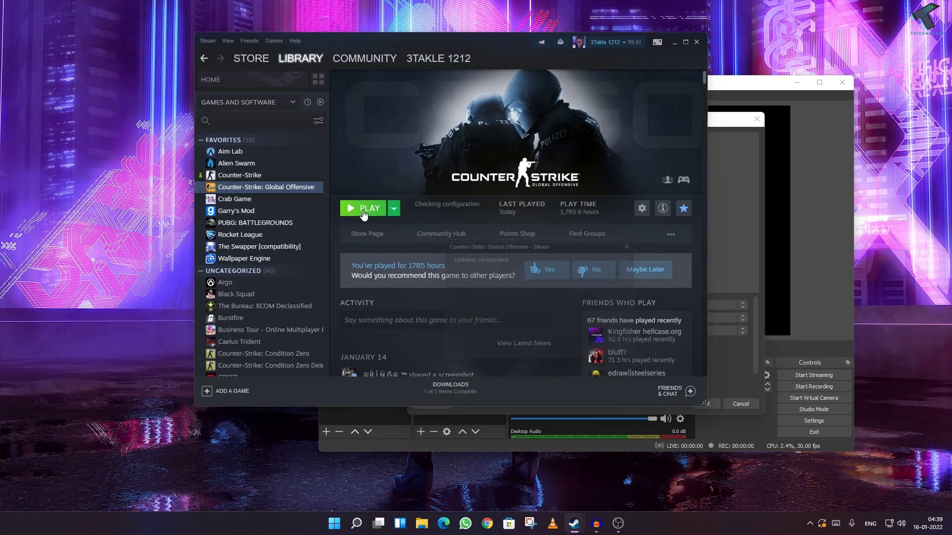
click(677, 45)
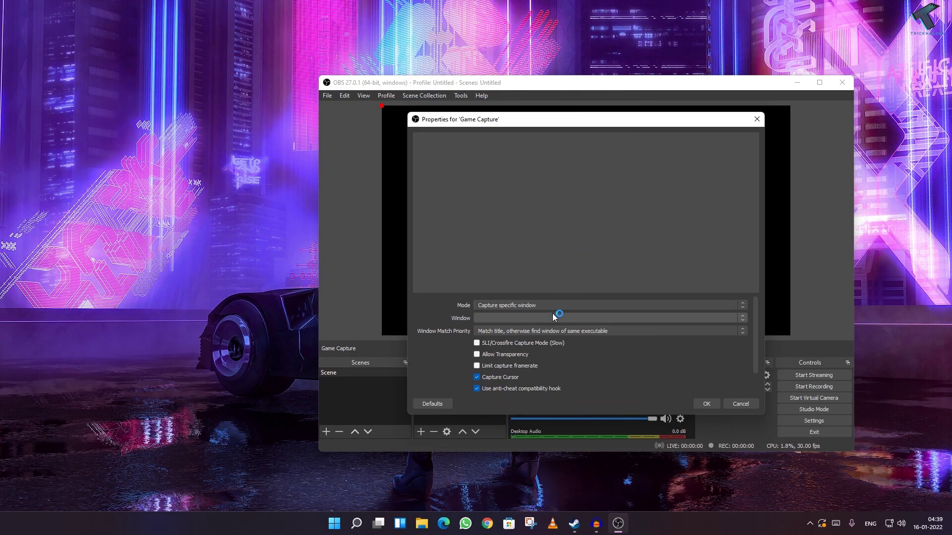